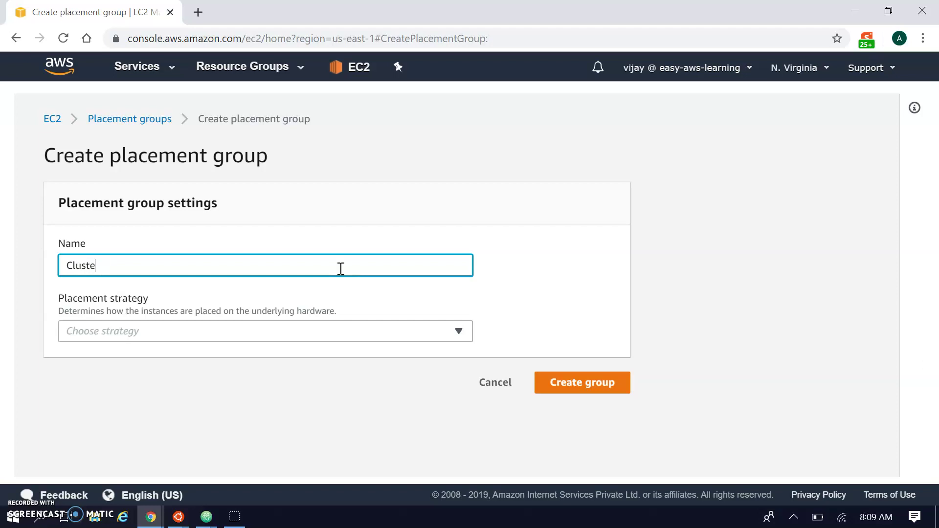
# Choose the Cluster strategy for the placement group named Cluster and create the group
pyautogui.click(322, 336)
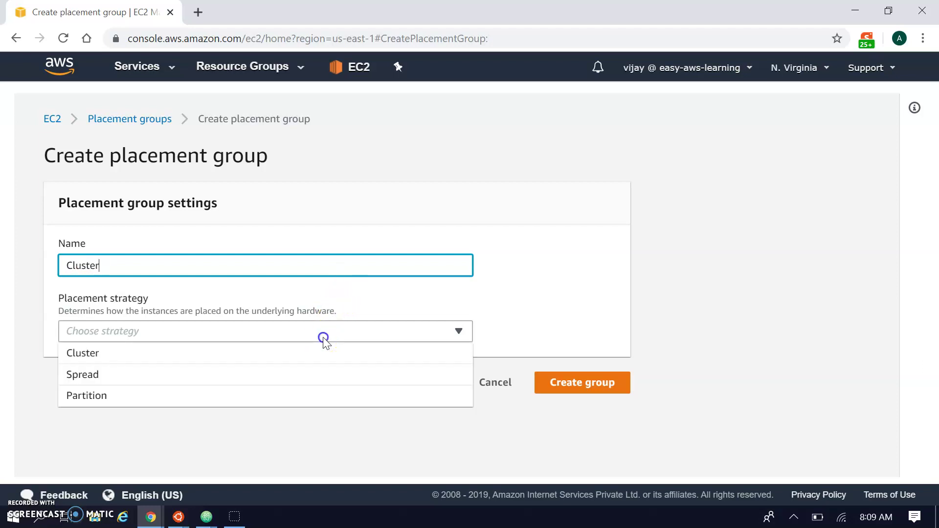
pyautogui.click(306, 359)
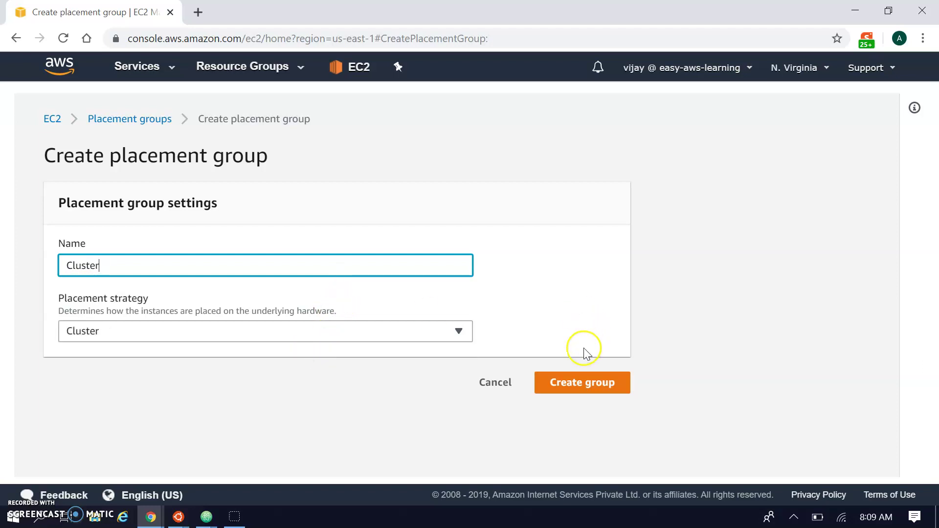
pyautogui.click(571, 381)
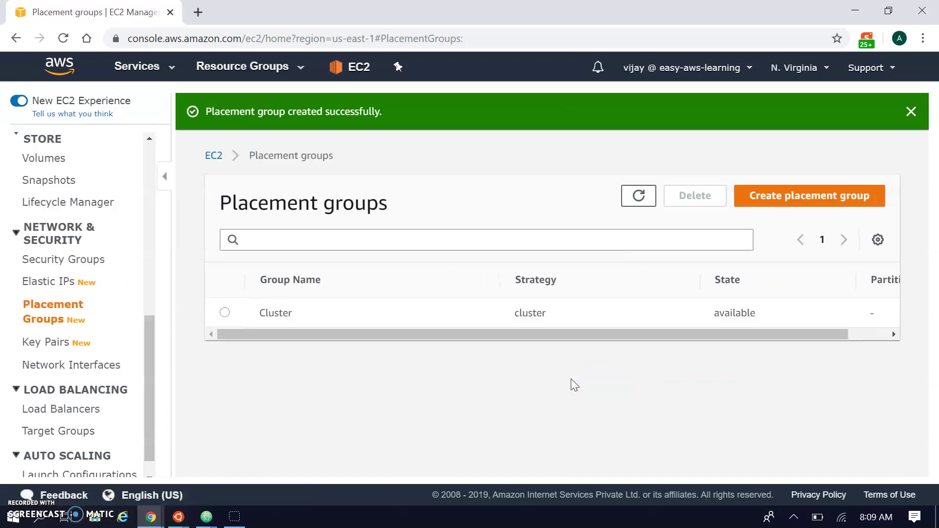
pyautogui.moveTo(709, 330); pyautogui.dragTo(661, 338)
# Create a second placement group named spread that uses the Spread placement strategy
pyautogui.click(804, 193)
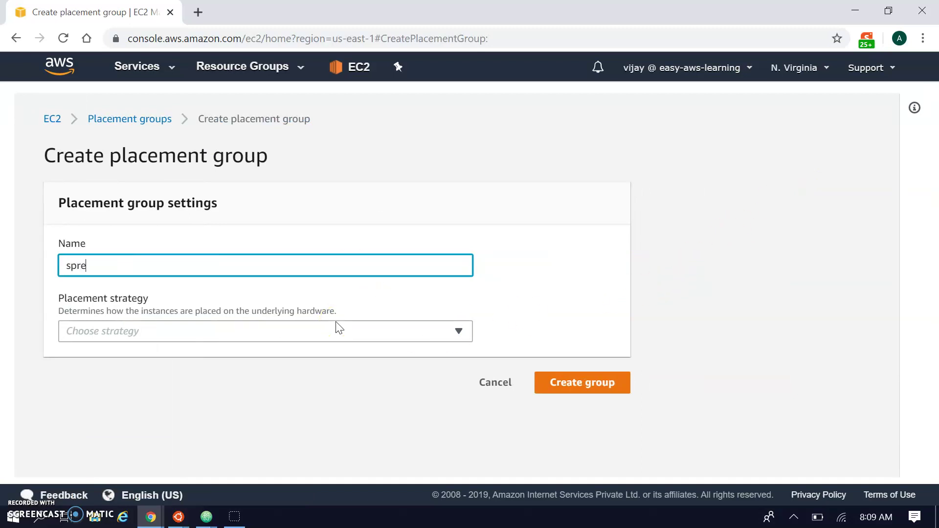
pyautogui.click(320, 334)
pyautogui.click(320, 334)
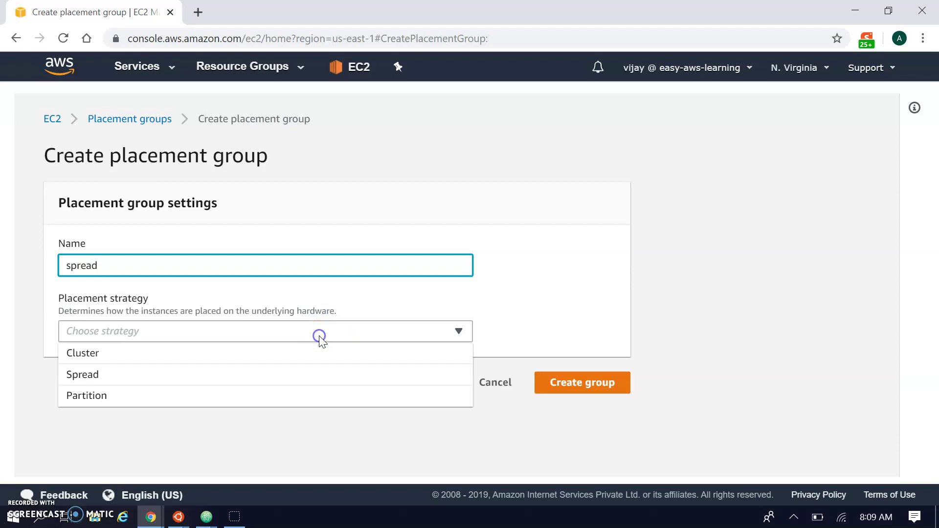
pyautogui.click(247, 376)
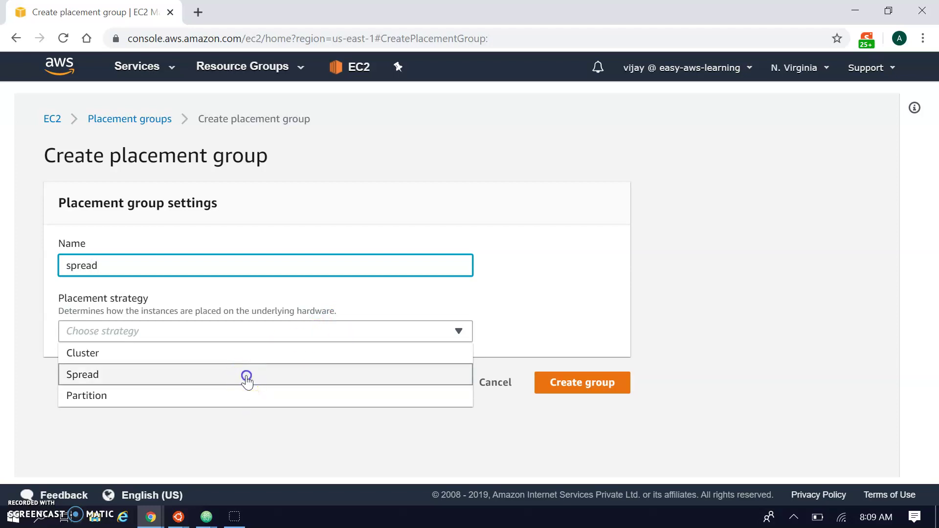
pyautogui.click(575, 384)
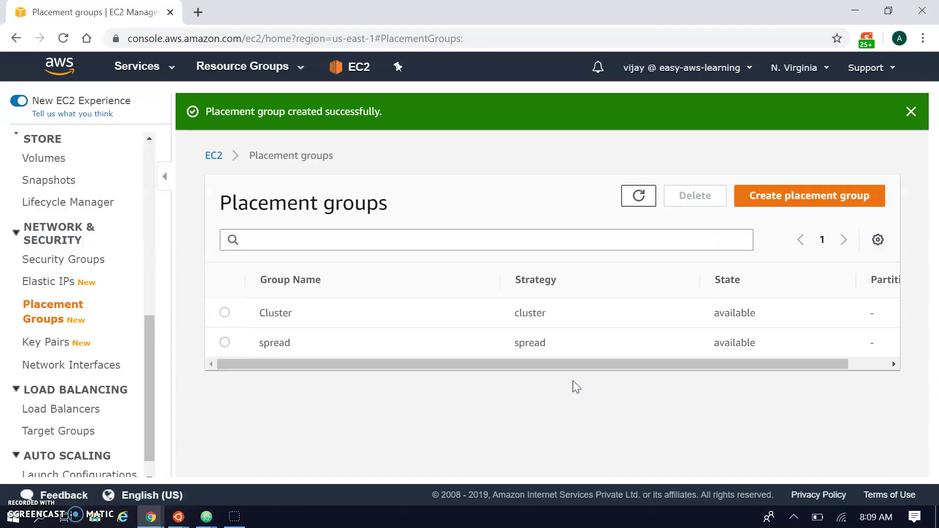
# Create a third placement group named partition with the Partition strategy and 1 partition
pyautogui.click(785, 195)
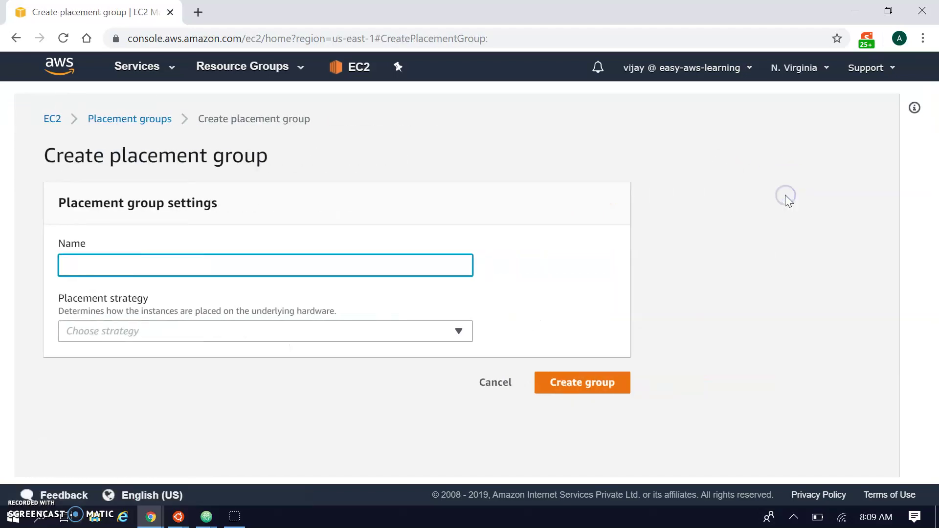
pyautogui.write('partition')
pyautogui.click(306, 331)
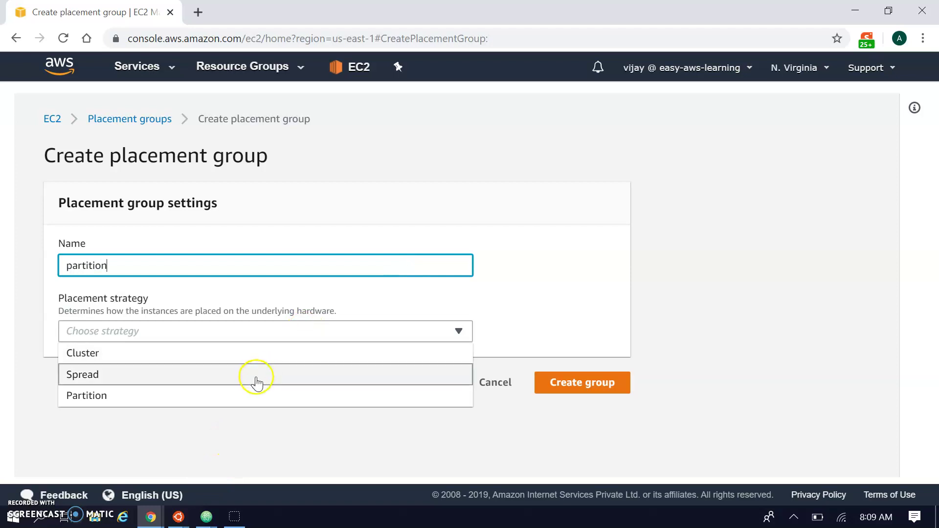
pyautogui.click(248, 394)
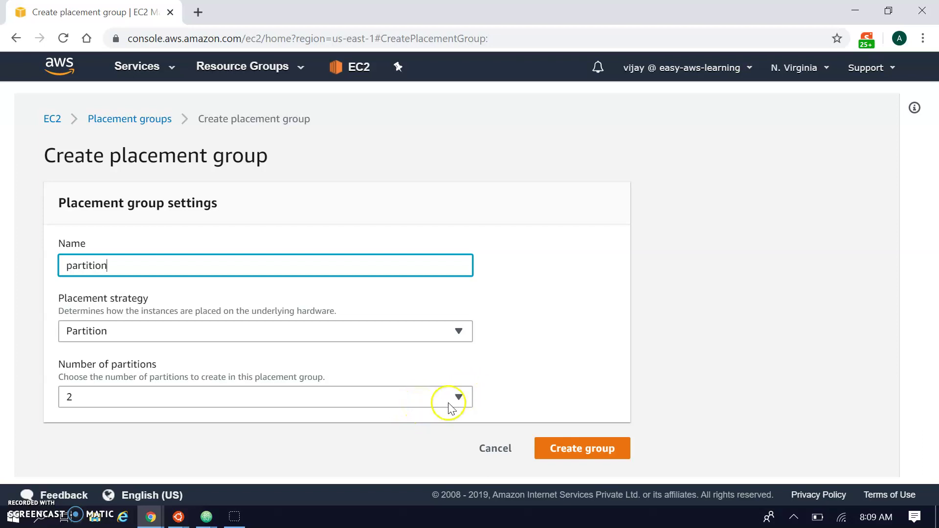
pyautogui.click(462, 398)
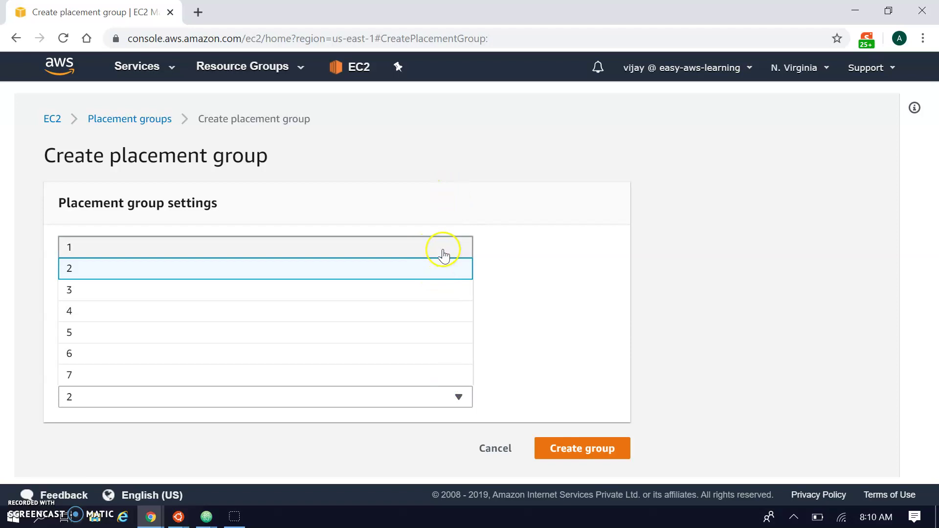
pyautogui.click(444, 251)
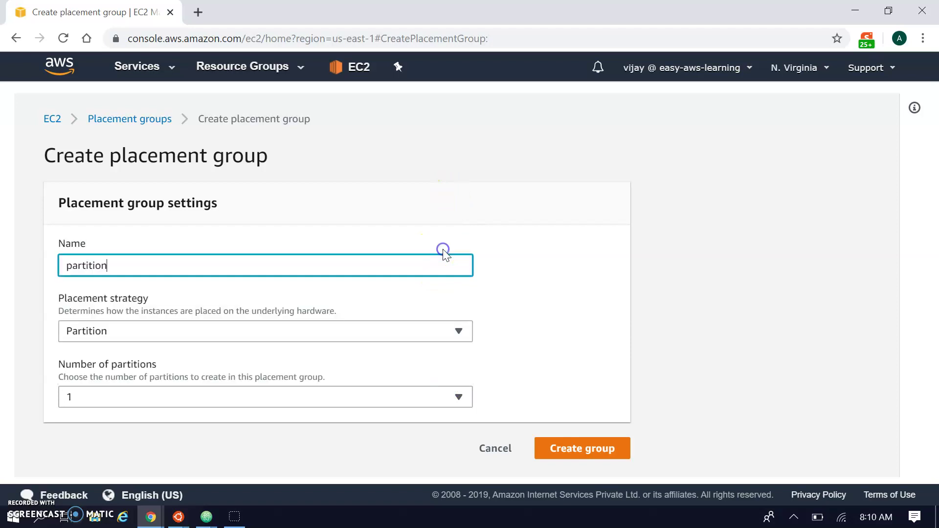
pyautogui.click(601, 448)
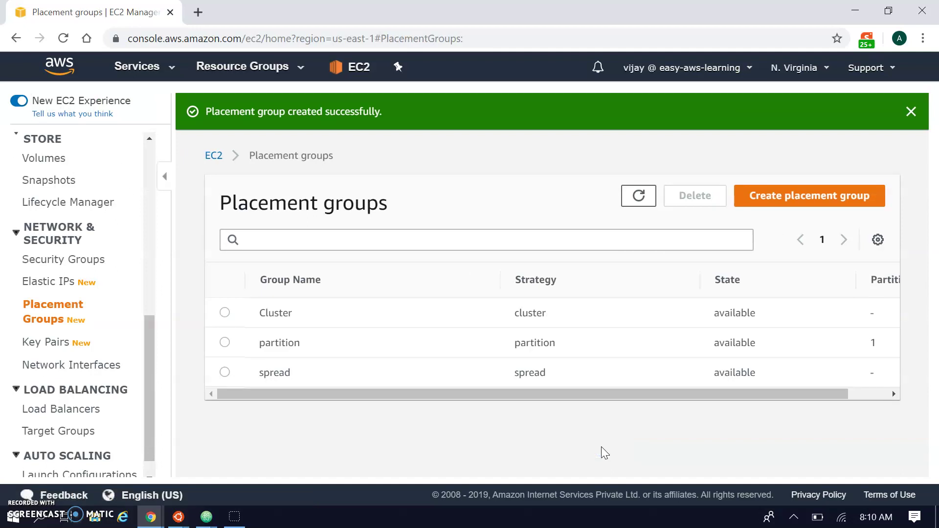
# Go to the EC2 Dashboard and look over the resource summary for the region
pyautogui.scroll(5, 54, 264)
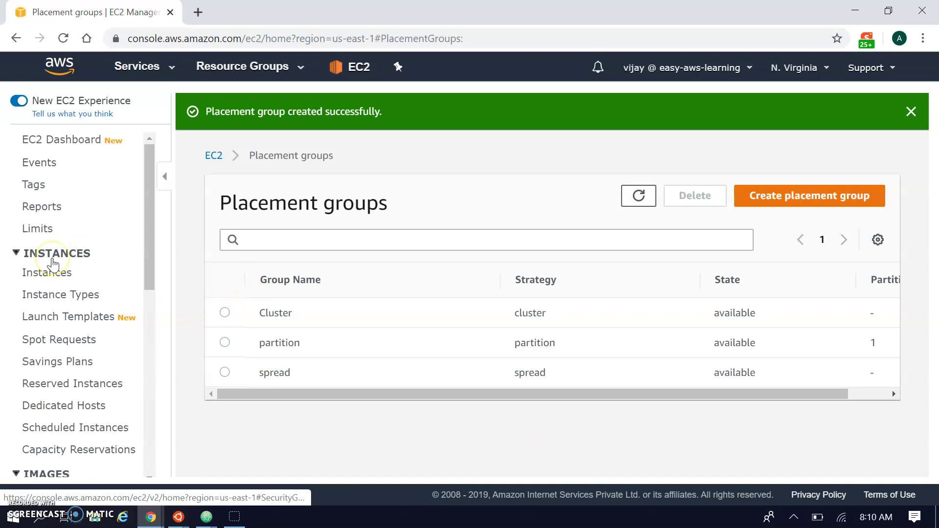
pyautogui.click(88, 147)
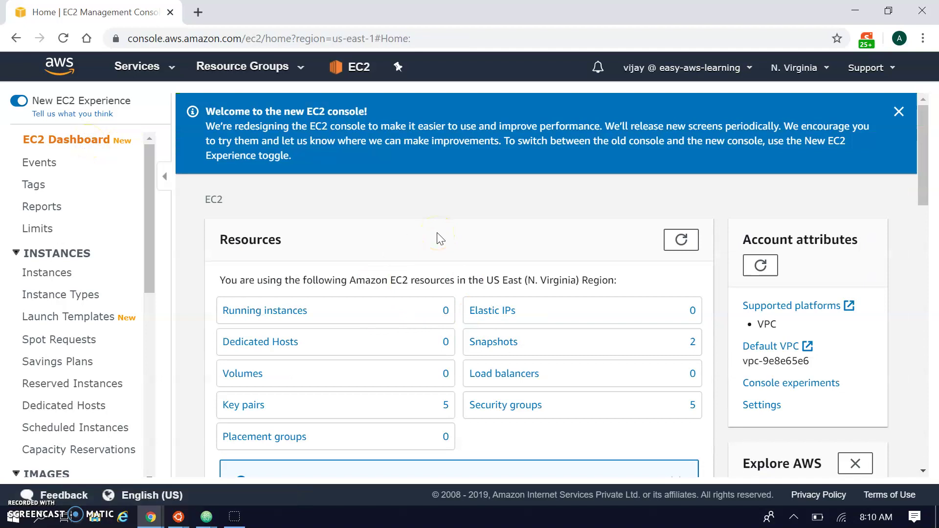
pyautogui.scroll(-2, 440, 238)
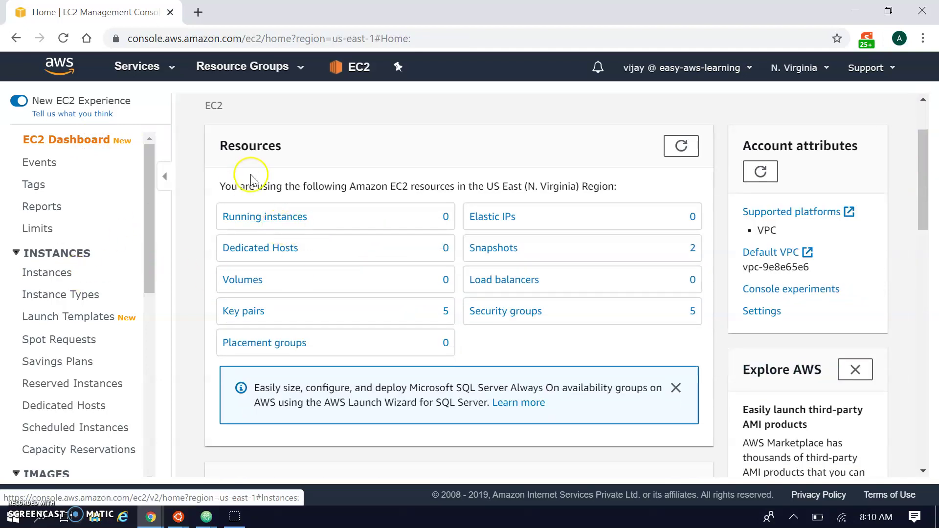
# Start launching an instance from the 64-bit (x86) Amazon Linux 2 AMI and proceed to Configure Instance Details
pyautogui.click(68, 277)
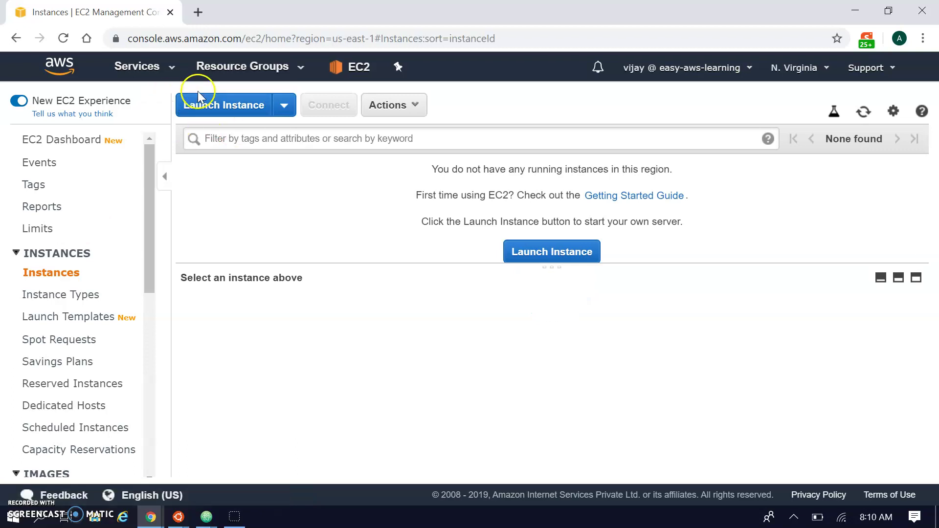
pyautogui.tripleClick(198, 95)
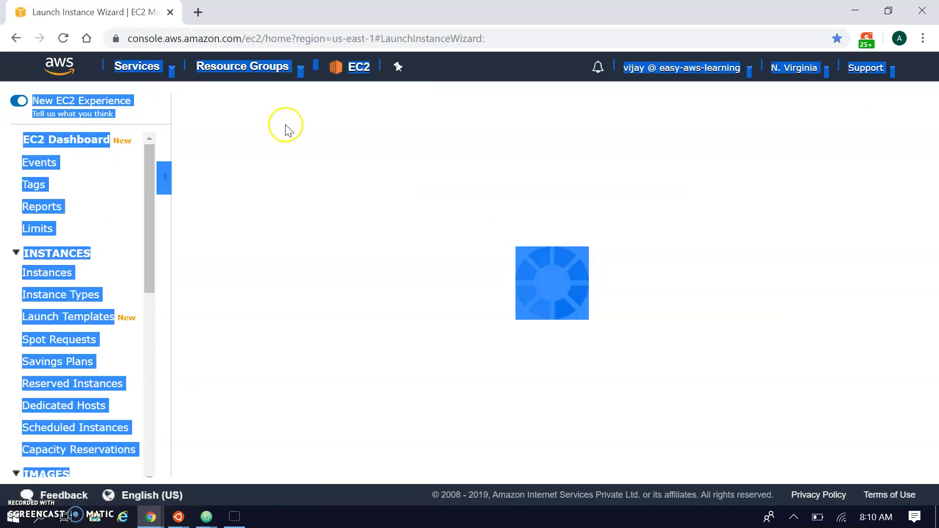
pyautogui.click(482, 87)
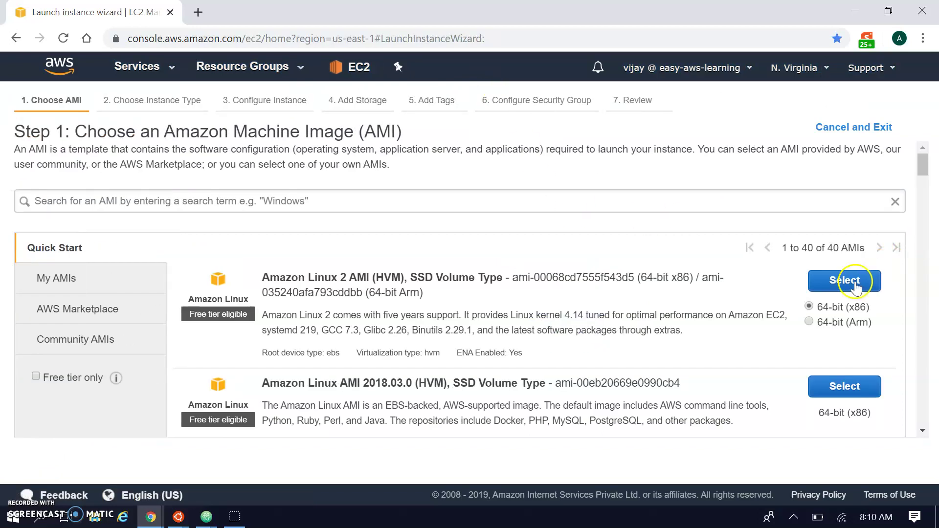
pyautogui.click(844, 281)
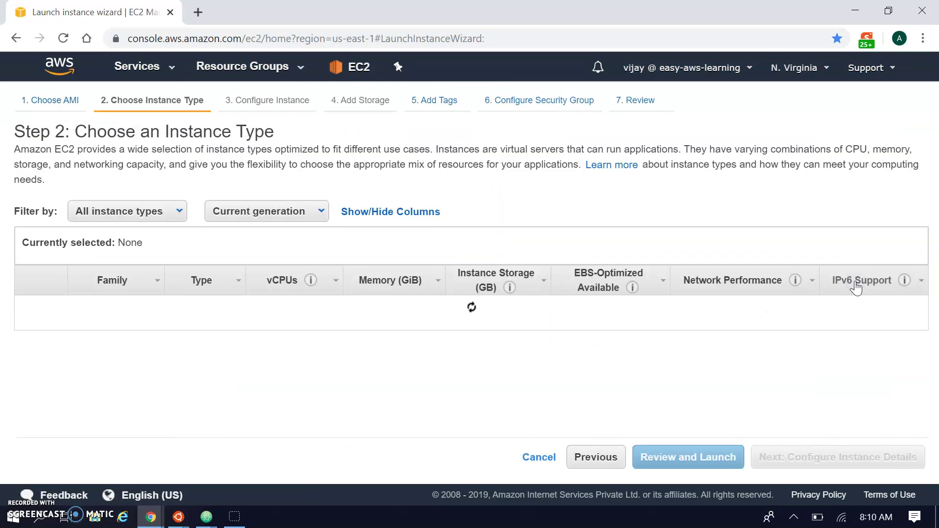
pyautogui.click(844, 458)
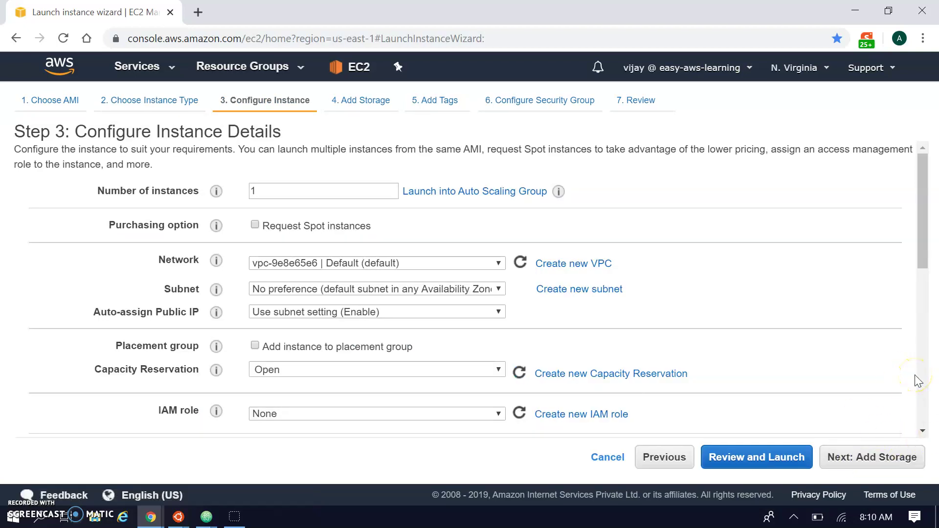
# Enable adding the instance to a placement group and choose the existing group named partition
pyautogui.scroll(-2, 918, 381)
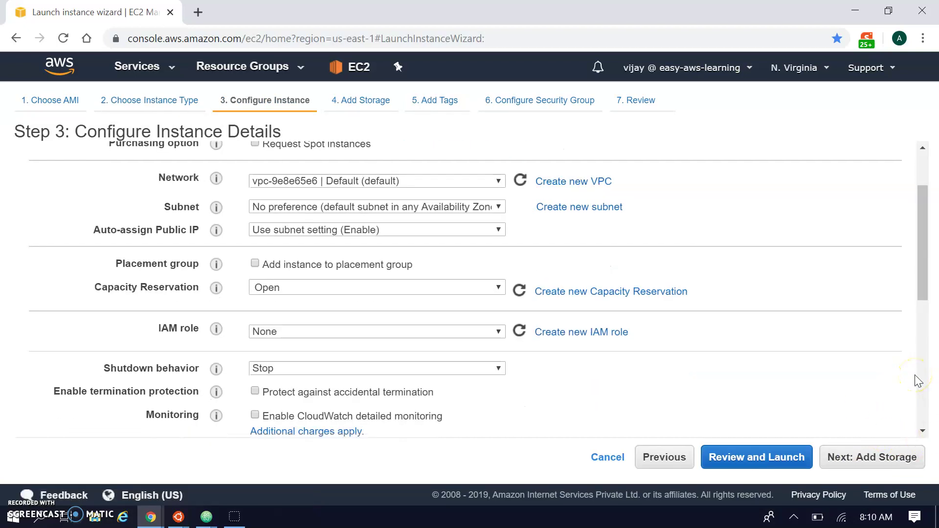
pyautogui.click(255, 263)
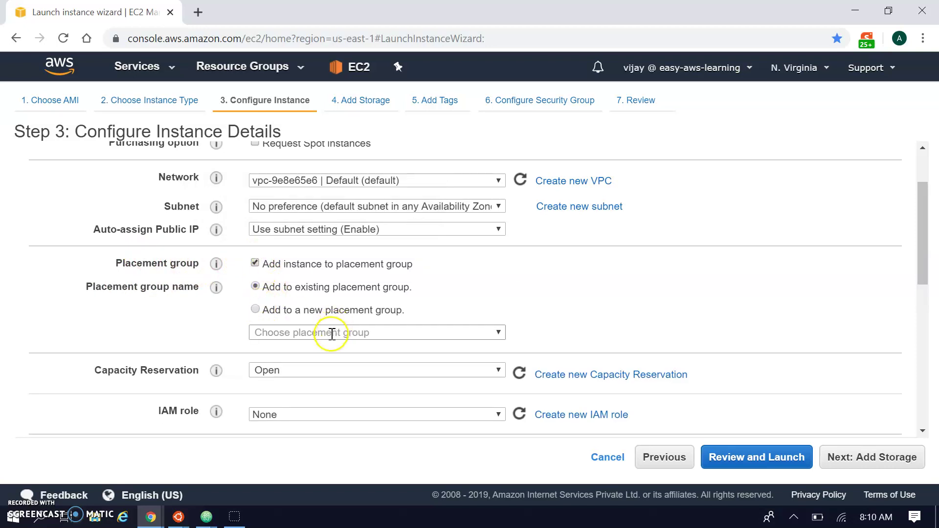
pyautogui.click(255, 310)
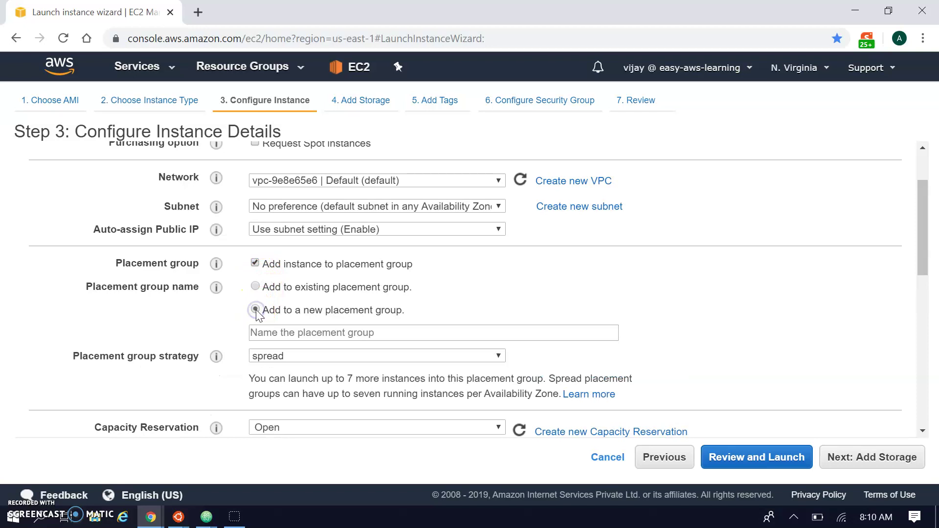
pyautogui.click(255, 287)
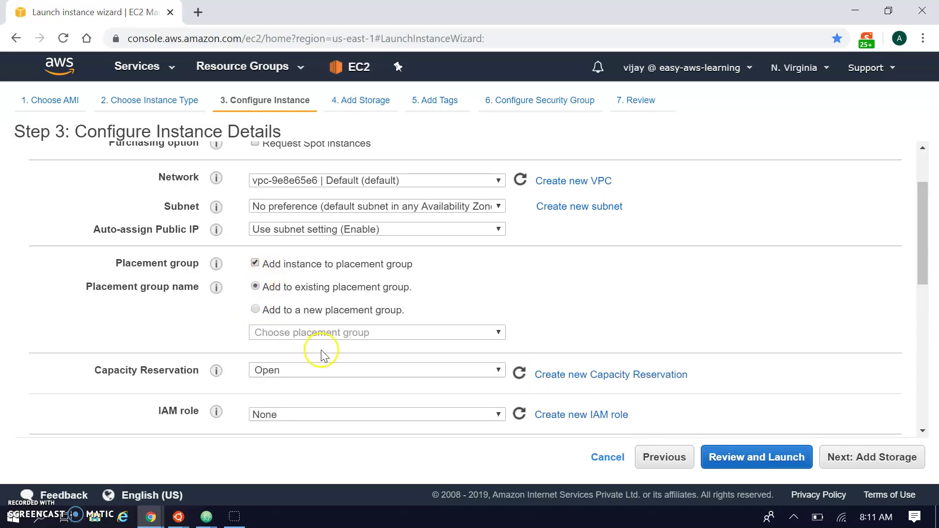
pyautogui.click(371, 333)
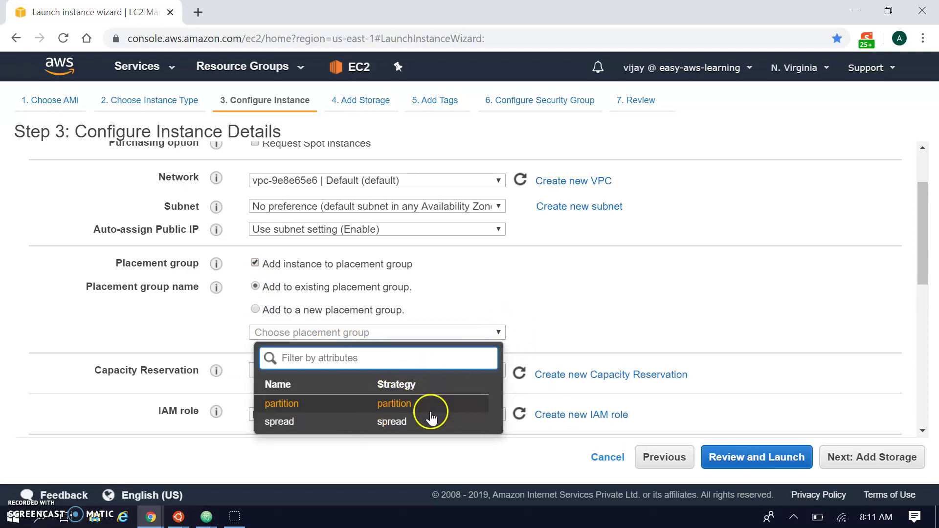
pyautogui.click(307, 408)
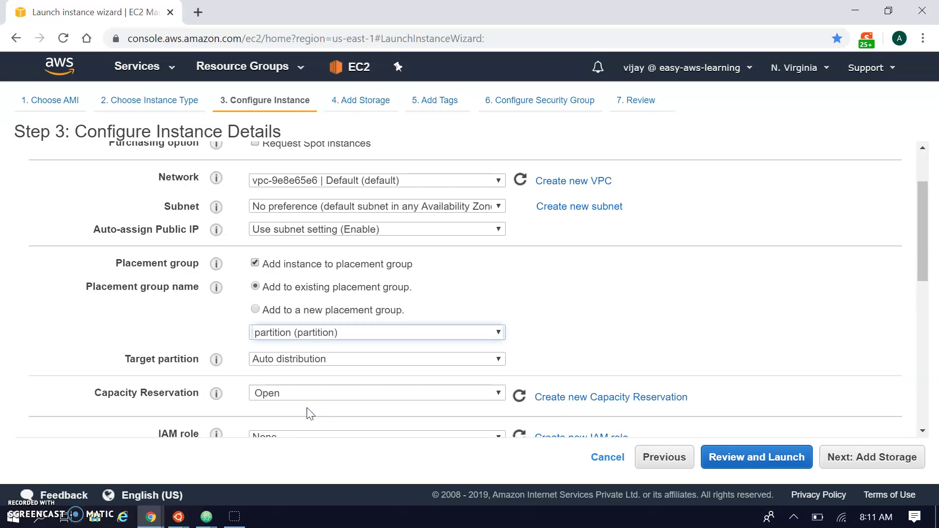
# Examine the target partition options offered for the partition placement group
pyautogui.scroll(-2, 307, 411)
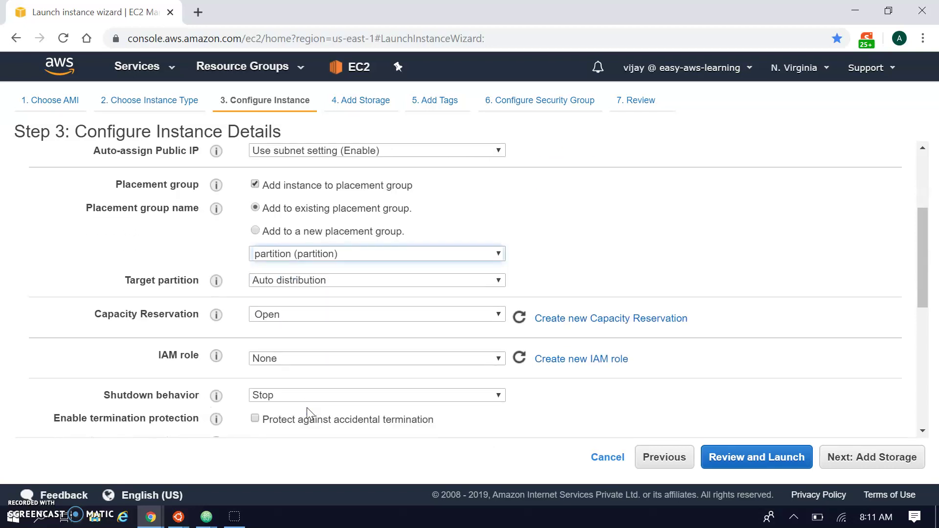
pyautogui.click(387, 289)
pyautogui.click(450, 286)
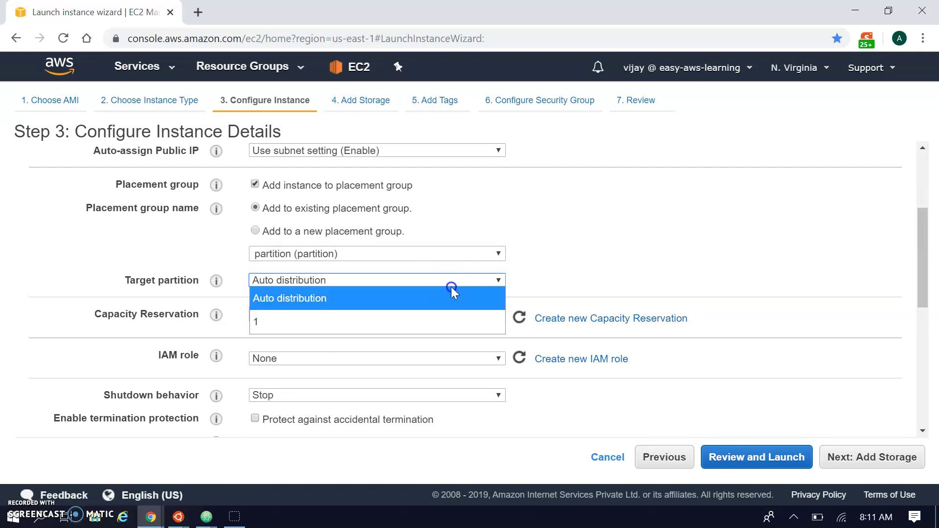
pyautogui.click(408, 330)
# Change the existing placement group to spread and read its note on the limit of running instances
pyautogui.click(453, 249)
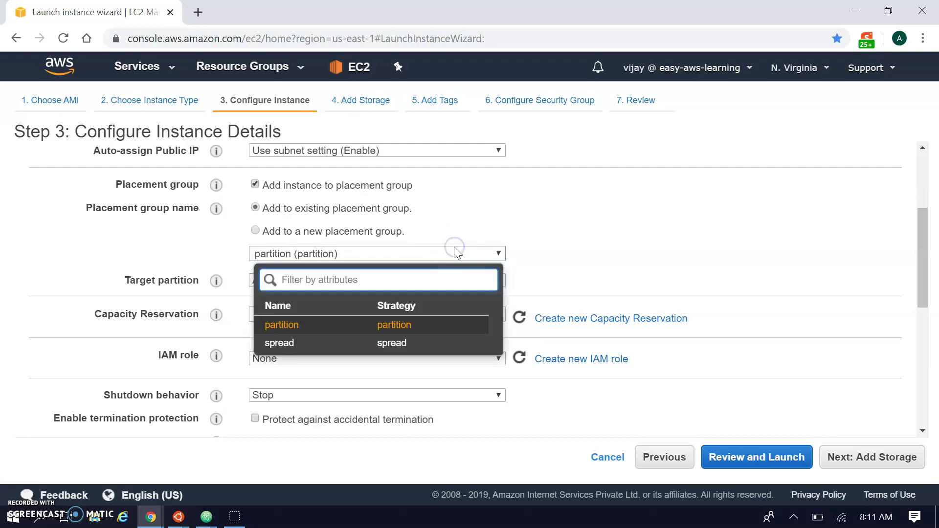
pyautogui.click(381, 342)
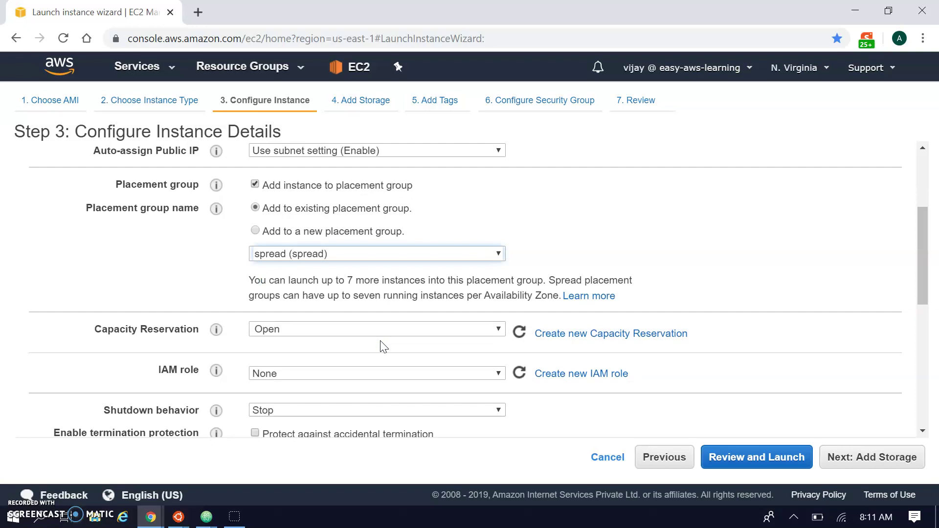
pyautogui.click(370, 282)
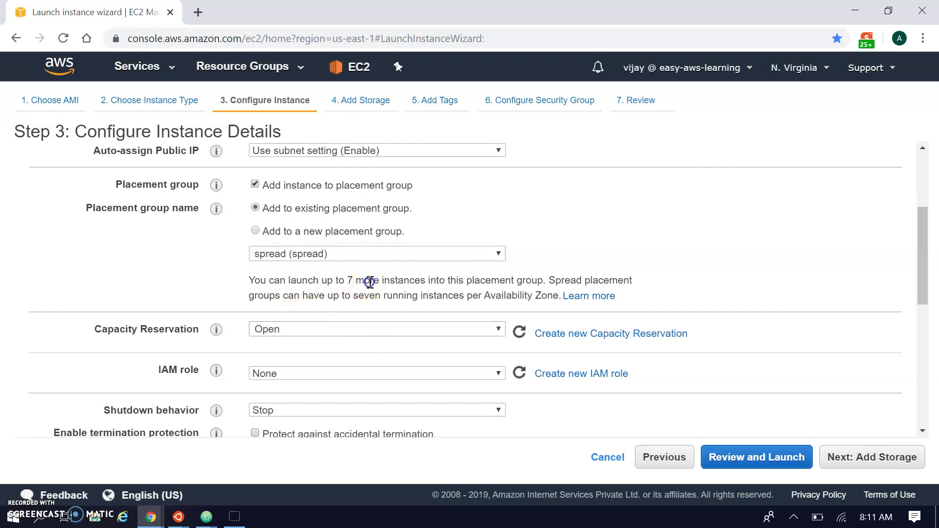
pyautogui.moveTo(370, 282); pyautogui.dragTo(550, 283)
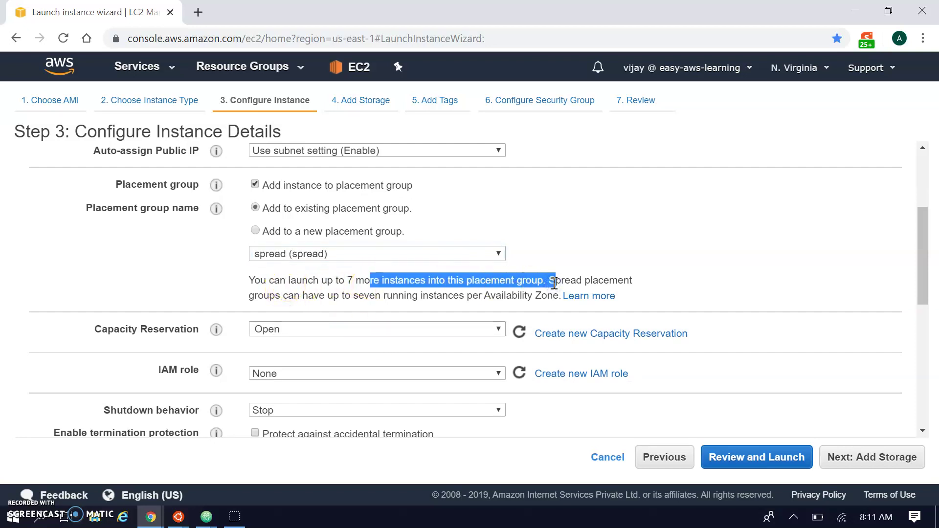
pyautogui.moveTo(315, 297); pyautogui.dragTo(432, 297)
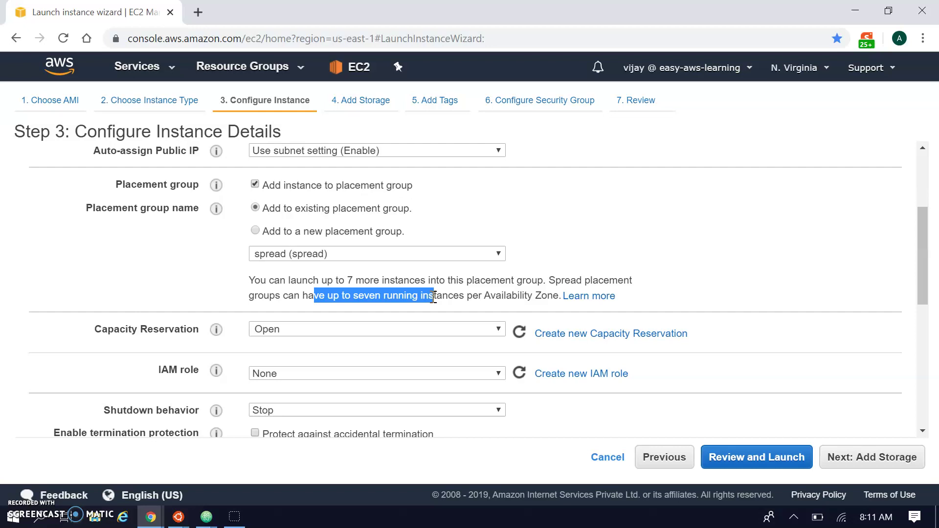
pyautogui.moveTo(273, 280); pyautogui.dragTo(453, 281)
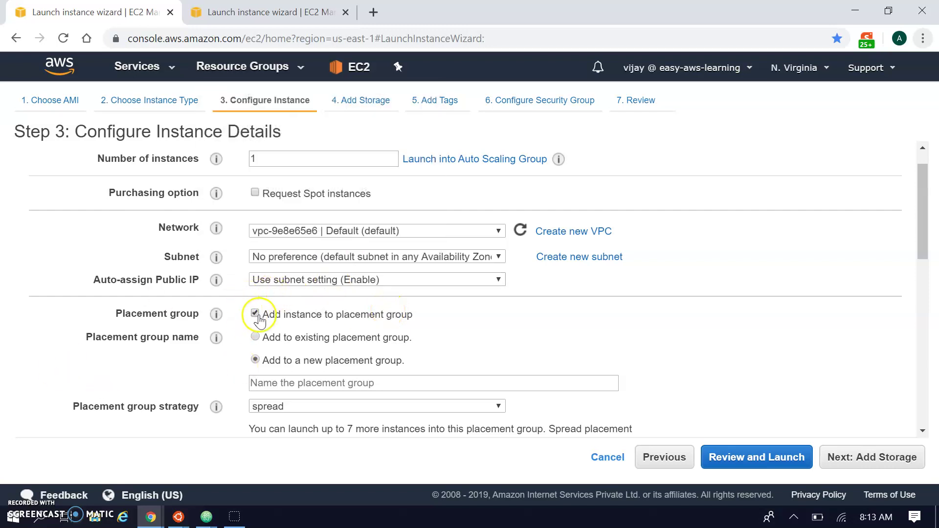
# Switch the instance back to using an existing placement group and list the groups available for this instance type
pyautogui.click(312, 407)
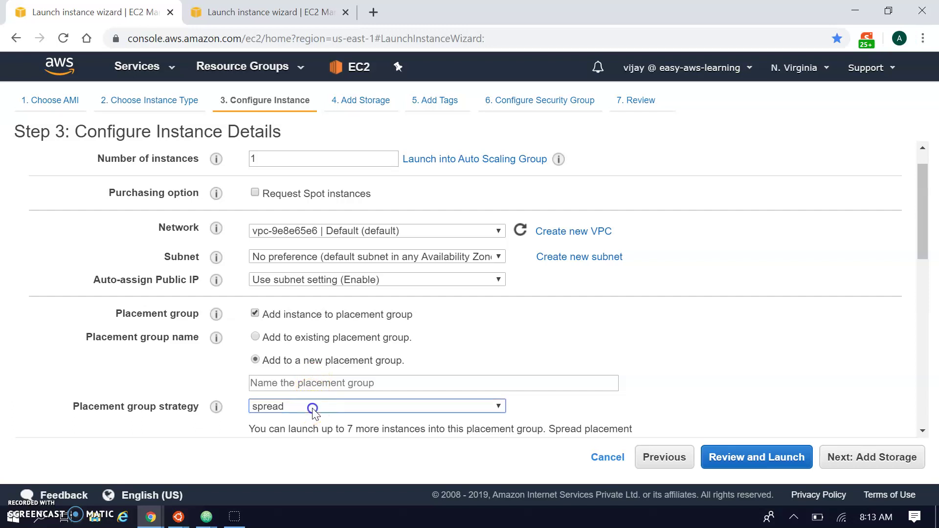
pyautogui.scroll(-4, 434, 182)
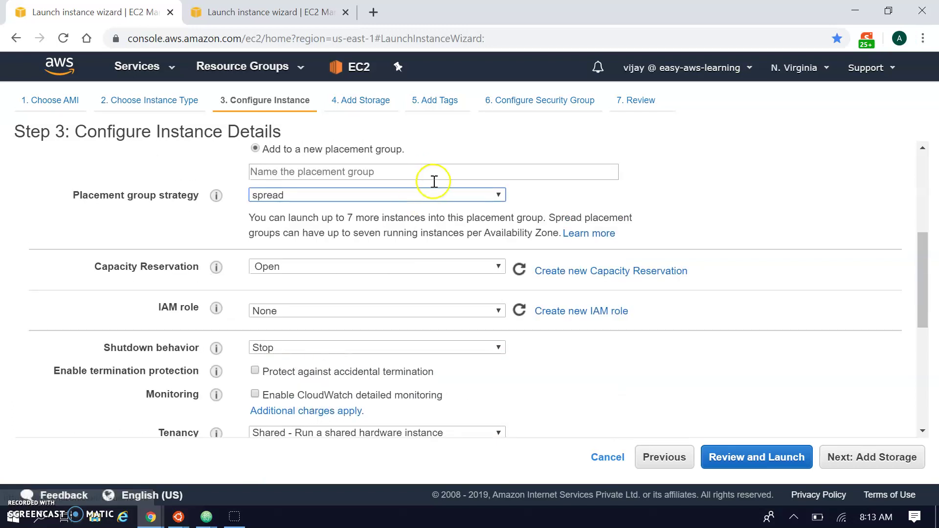
pyautogui.scroll(2, 434, 181)
pyautogui.click(275, 206)
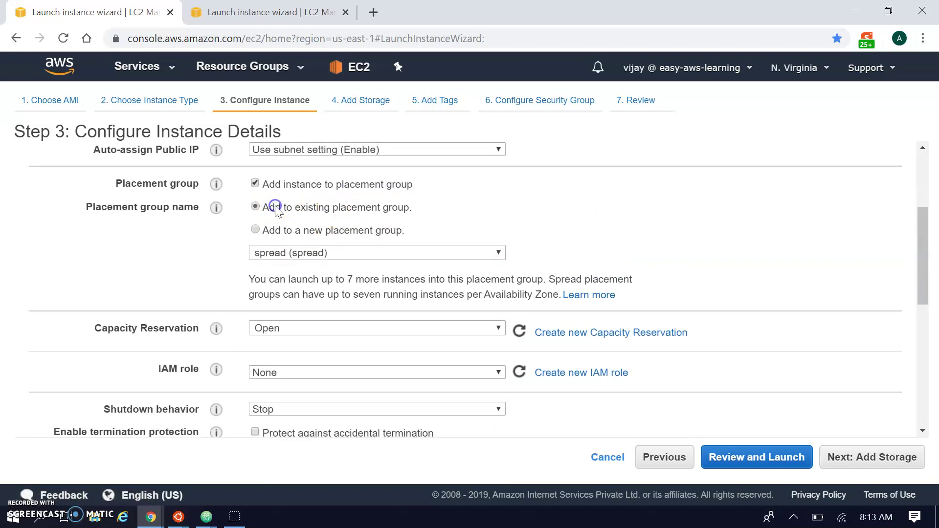
pyautogui.click(283, 253)
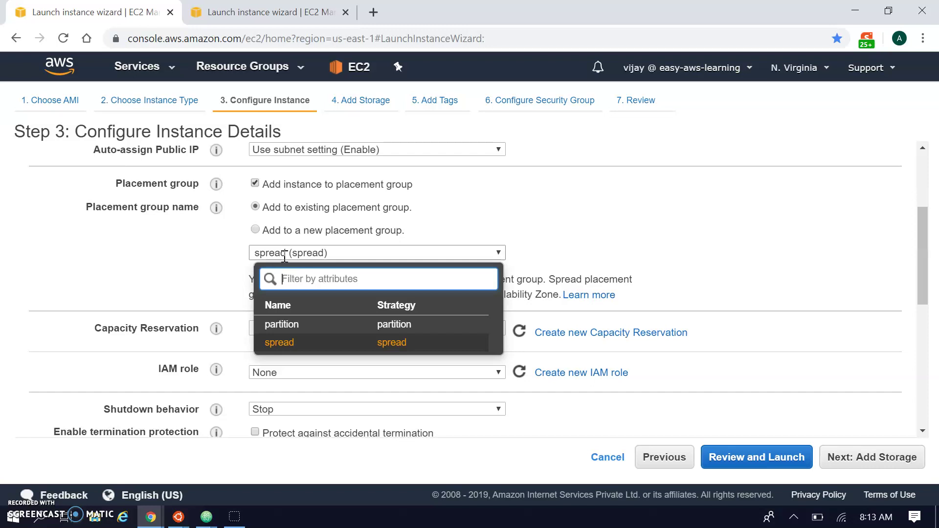
# In the second launch wizard, go back to Choose Instance Type and look through the instance types around the selected m5a.large
pyautogui.click(296, 11)
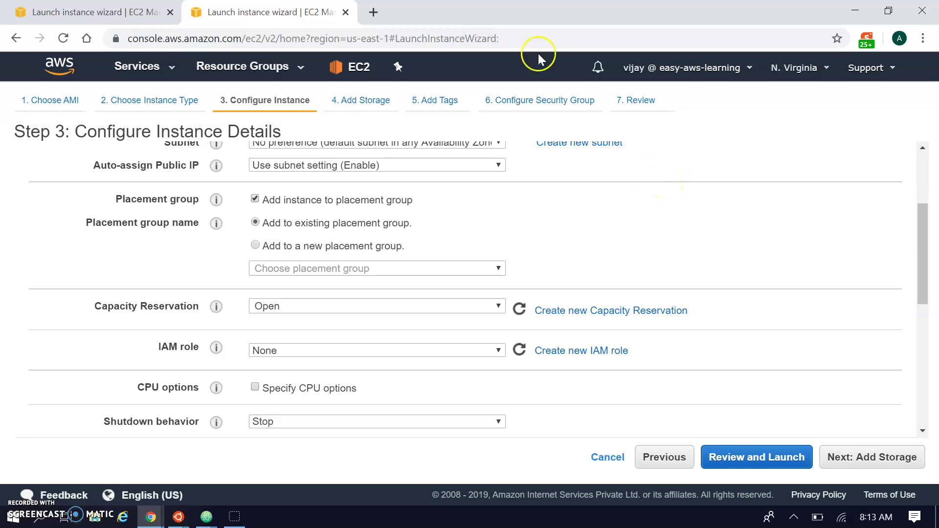
pyautogui.click(148, 99)
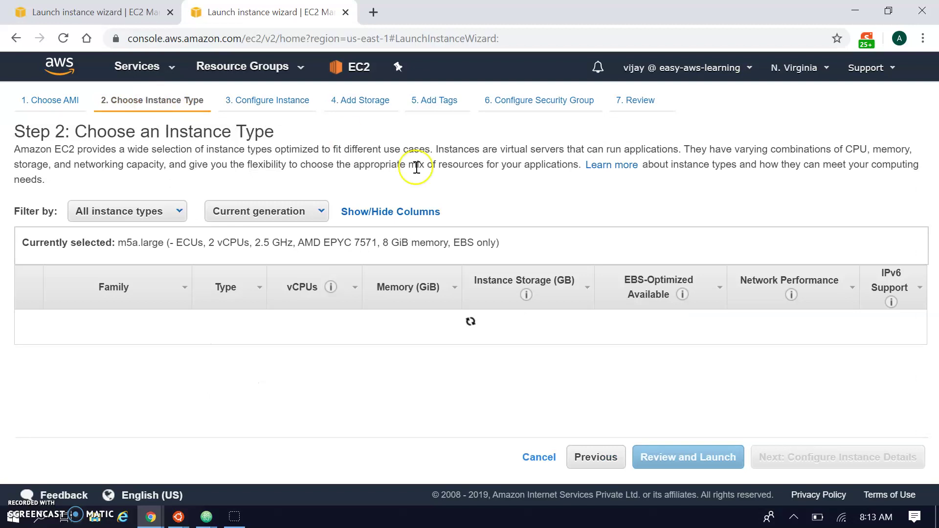
pyautogui.moveTo(210, 368)
pyautogui.scroll(-5, 215, 375)
pyautogui.scroll(-15, 215, 374)
pyautogui.scroll(8, 215, 371)
pyautogui.scroll(-5, 215, 374)
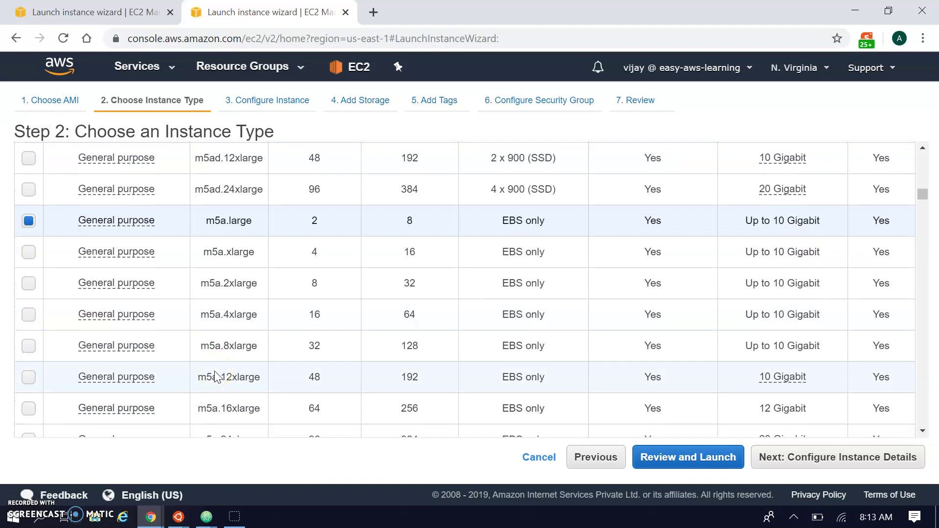
# Return to Configure Instance Details, assign the existing placement group named Cluster and continue to Add Storage
pyautogui.click(810, 458)
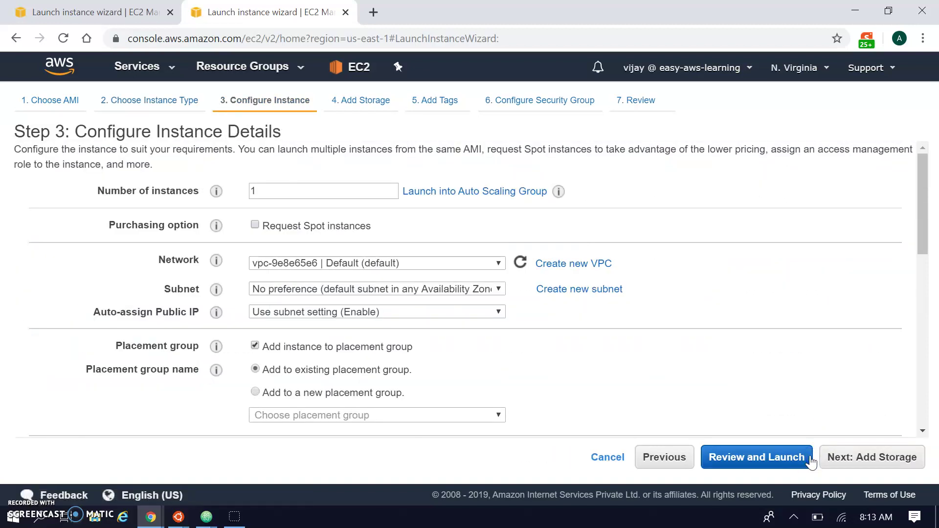
pyautogui.scroll(-3, 787, 370)
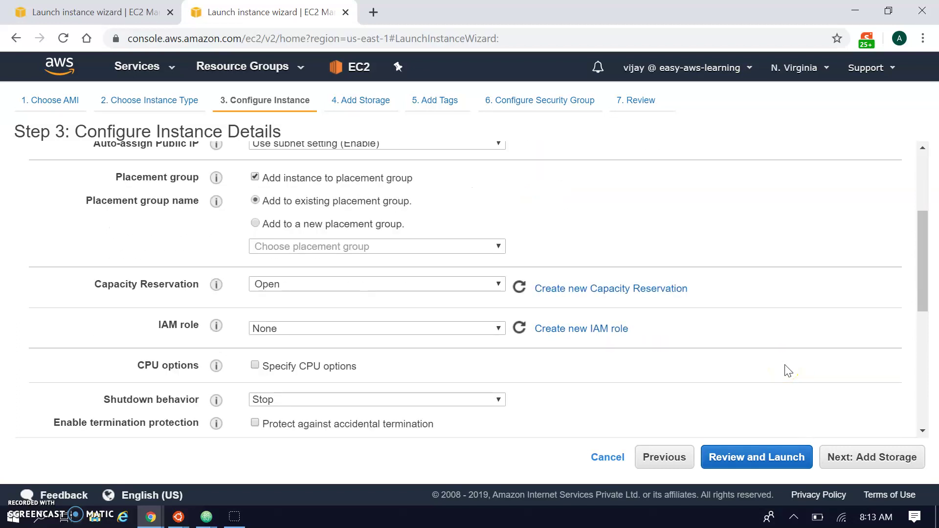
pyautogui.click(448, 249)
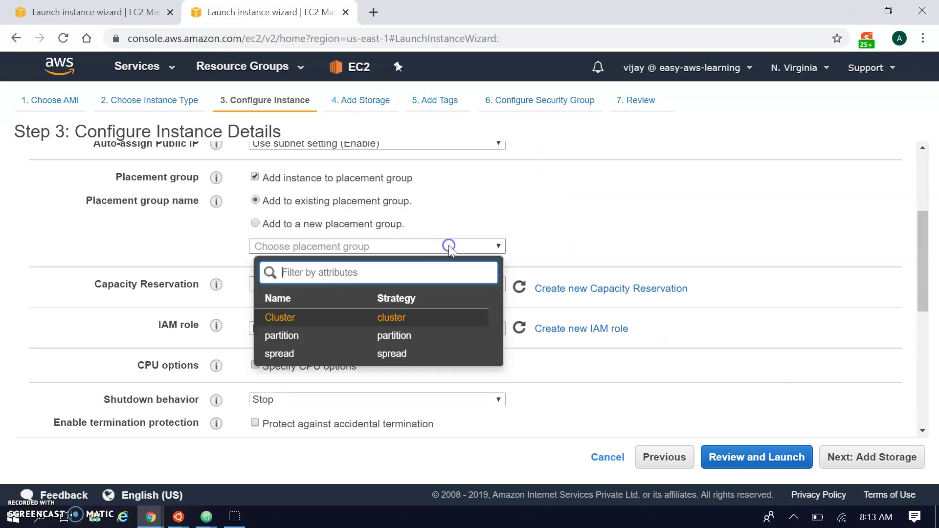
pyautogui.click(383, 316)
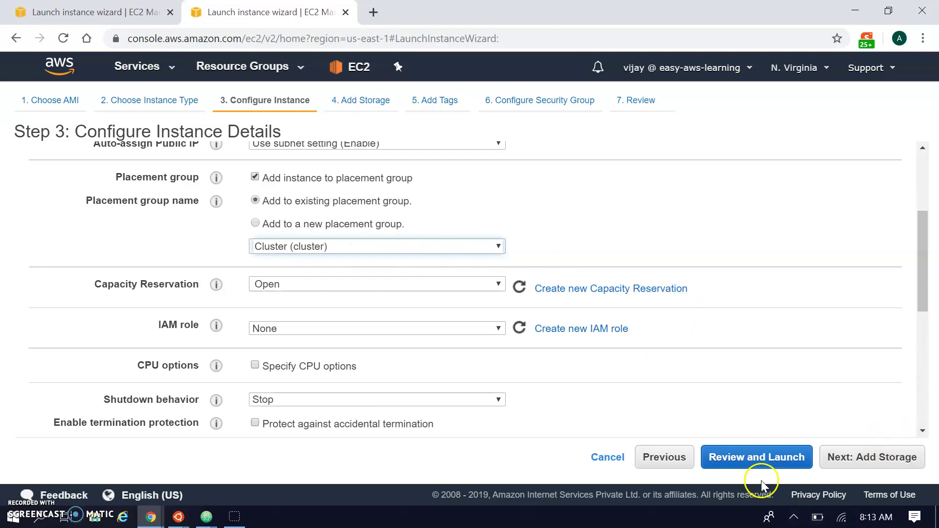
pyautogui.click(882, 462)
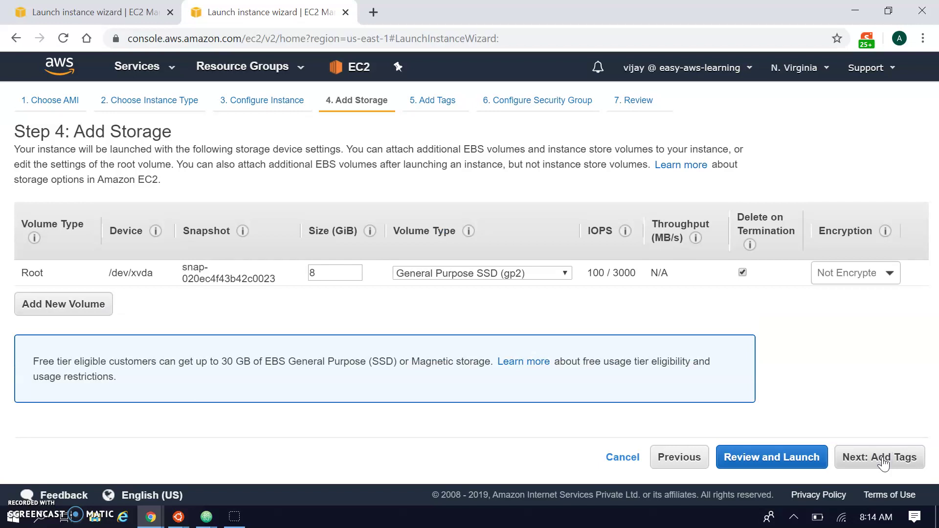
# Return to the first launch wizard and close the list of existing placement groups without changing the selection
pyautogui.click(88, 12)
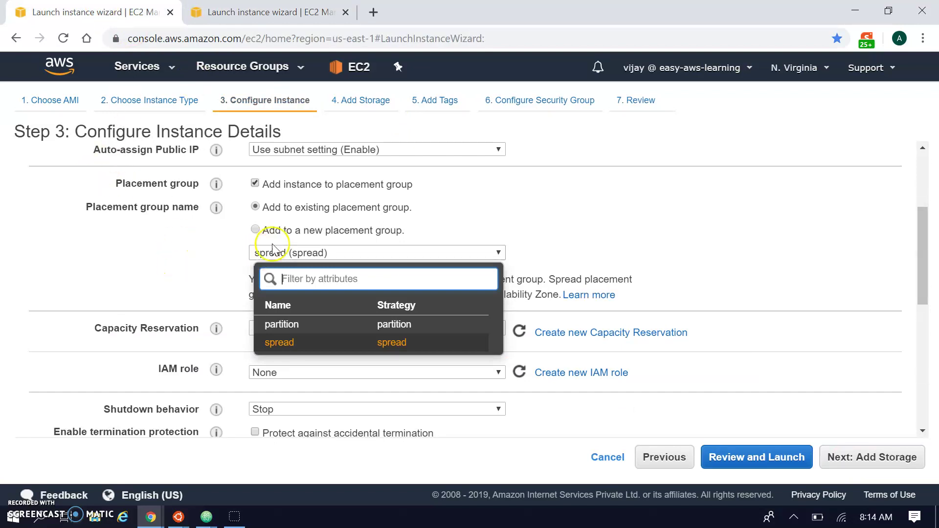
pyautogui.click(127, 230)
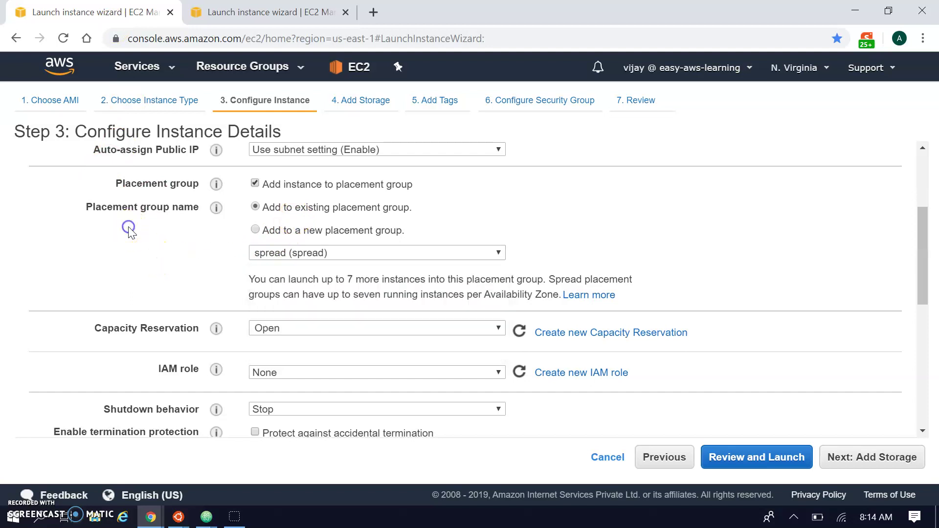